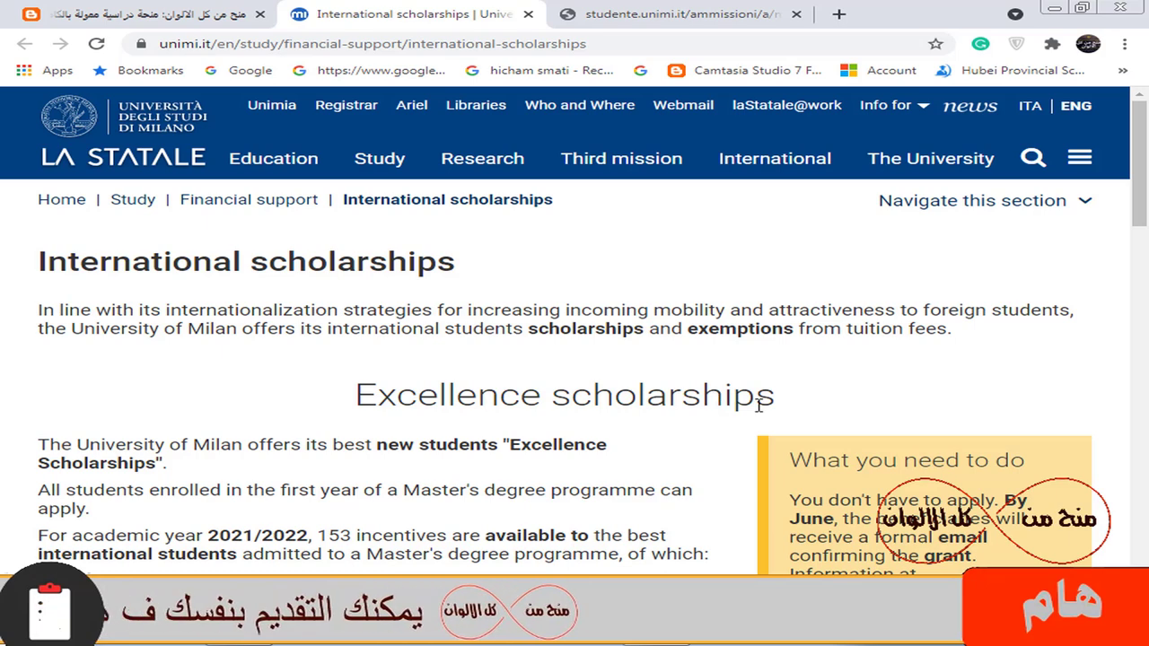
Switch to the scholarship blog post and open its "قدم الان" application link in a new tab to reach the university login page
click(36, 13)
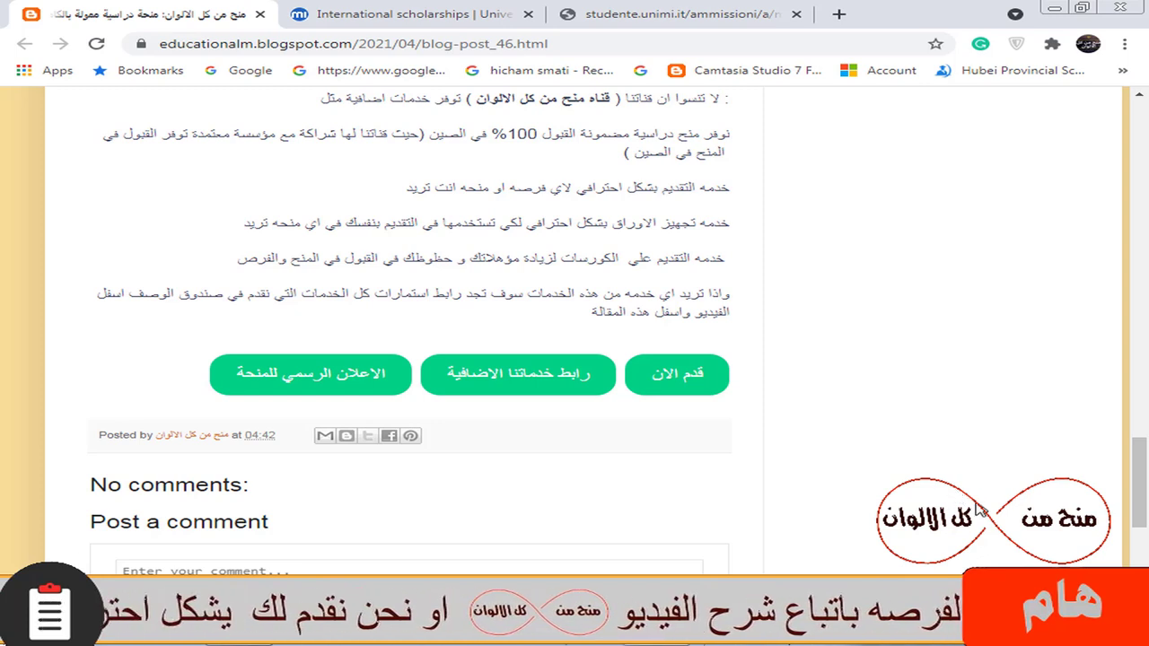
right_click(684, 386)
click(713, 398)
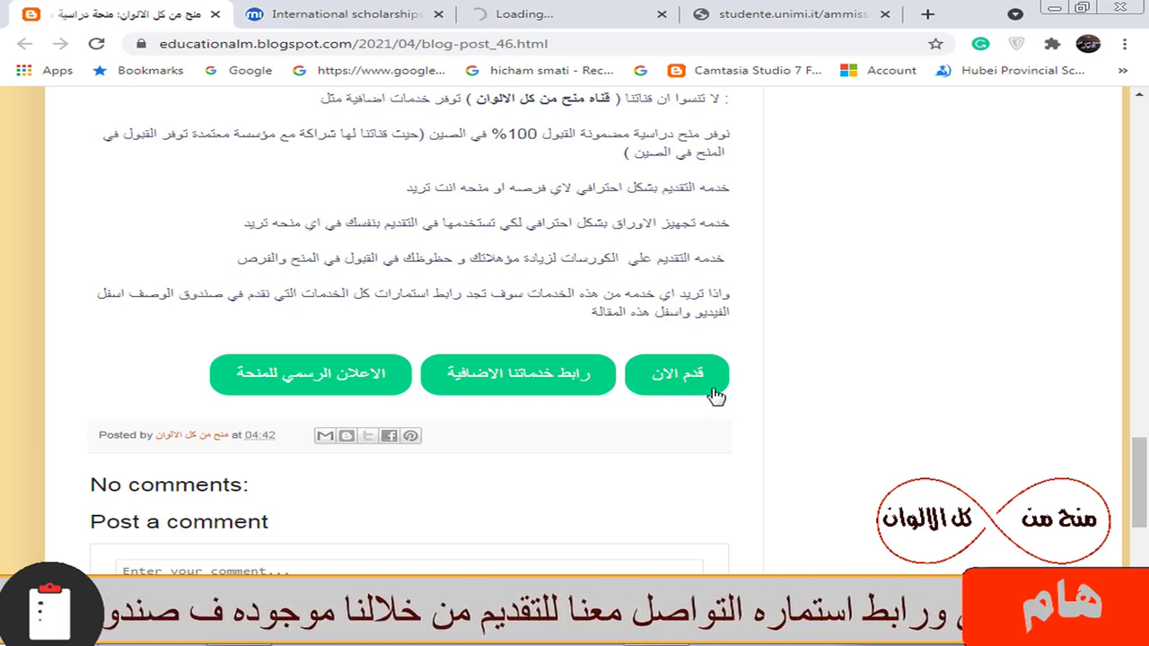
click(631, 5)
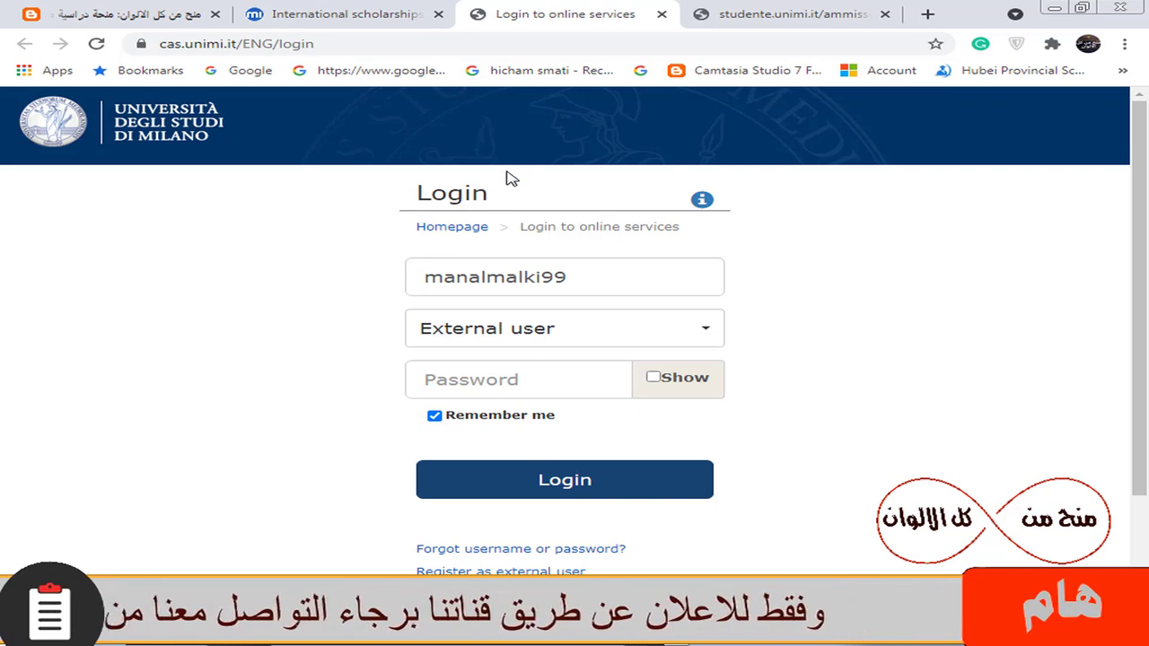
drag(425, 197, 492, 209)
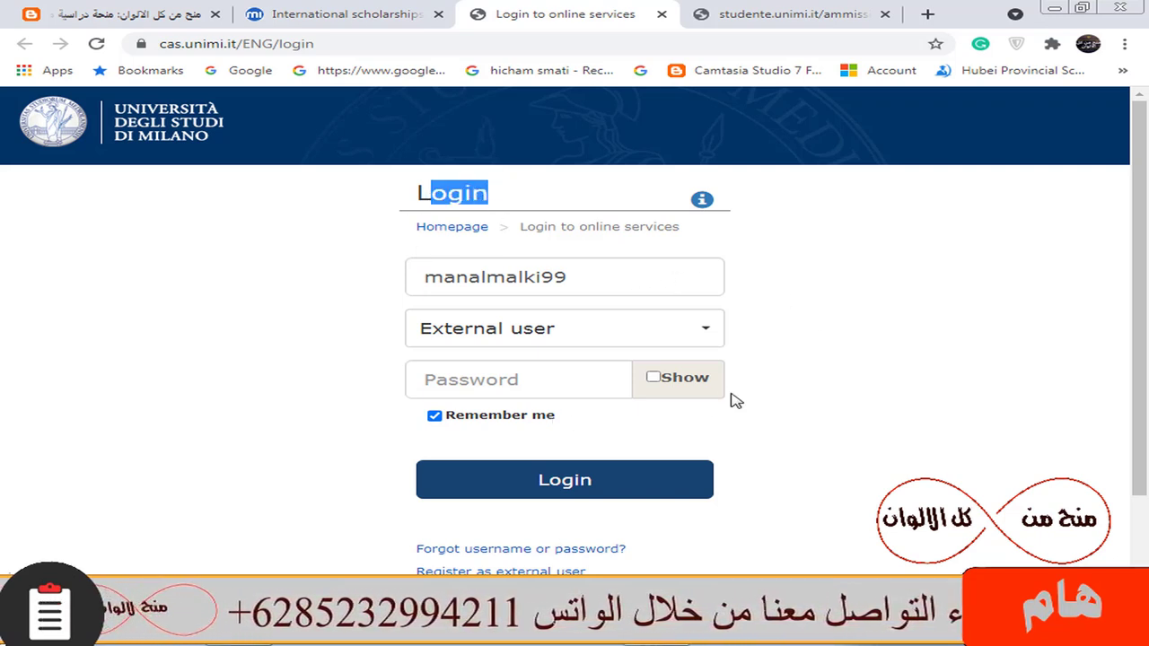
click(888, 367)
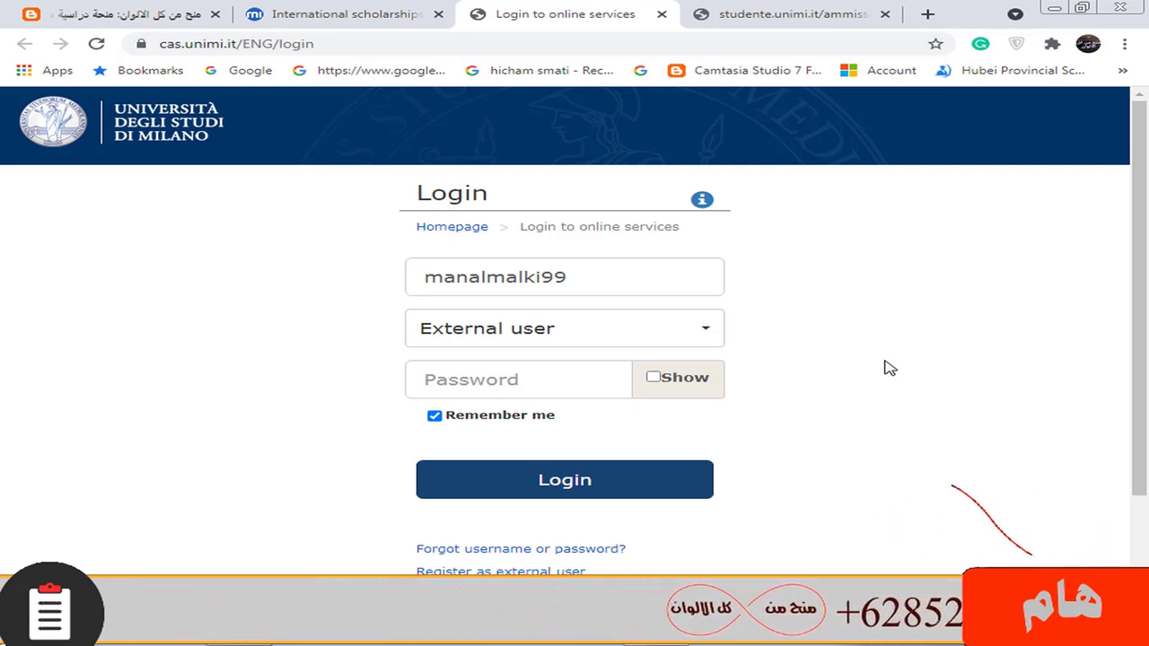
Review the external user registration form, return to the login page and check the user type options
scroll(826, 440, down, 2)
click(536, 440)
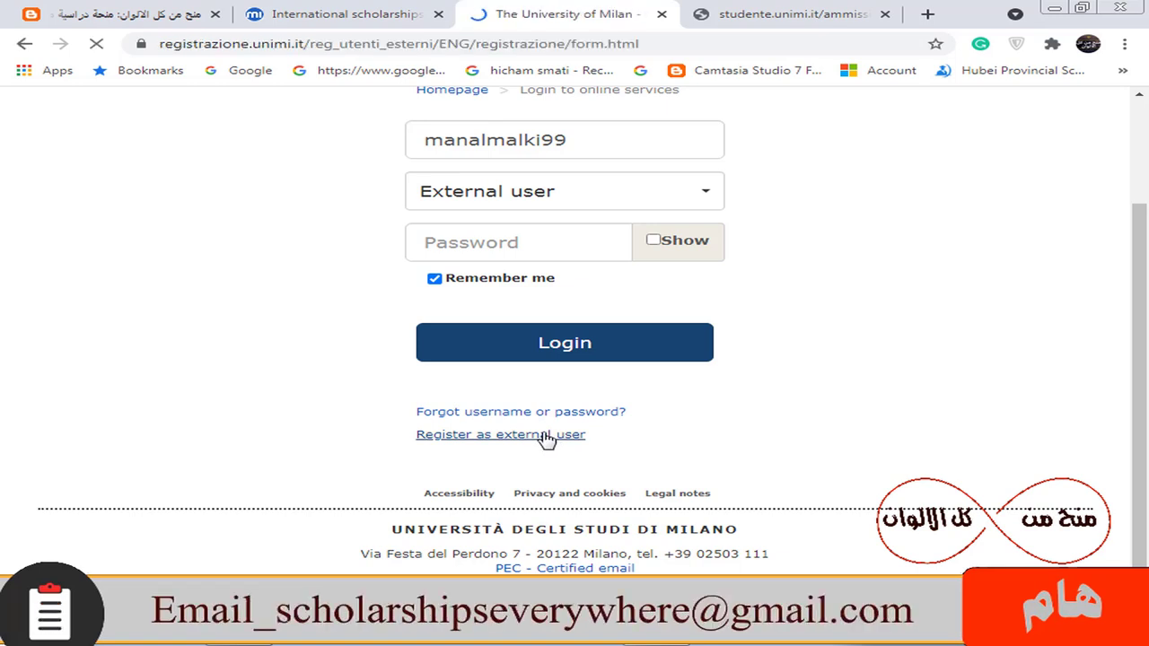
scroll(475, 238, down, 2)
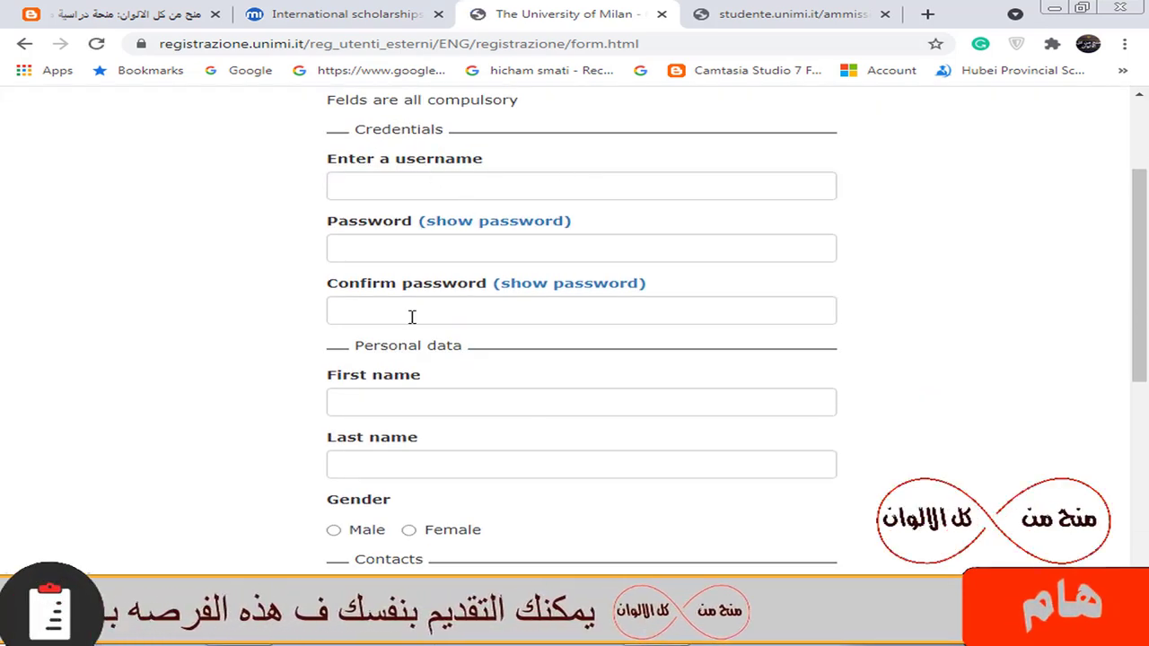
scroll(439, 339, down, 3)
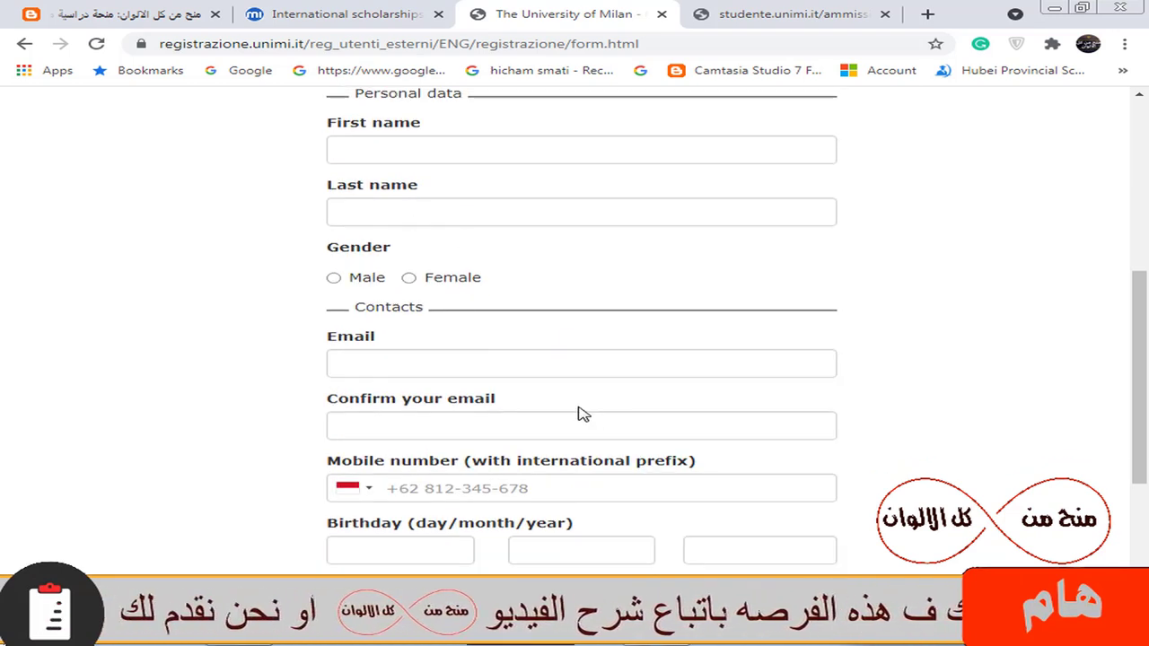
scroll(539, 417, down, 2)
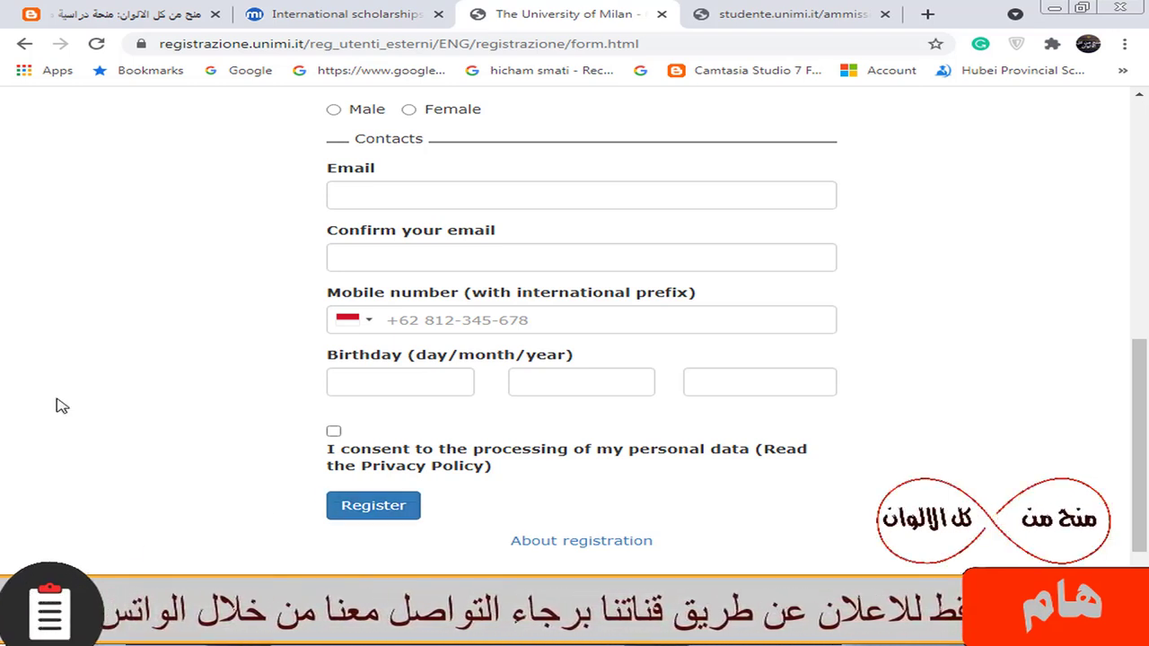
click(25, 43)
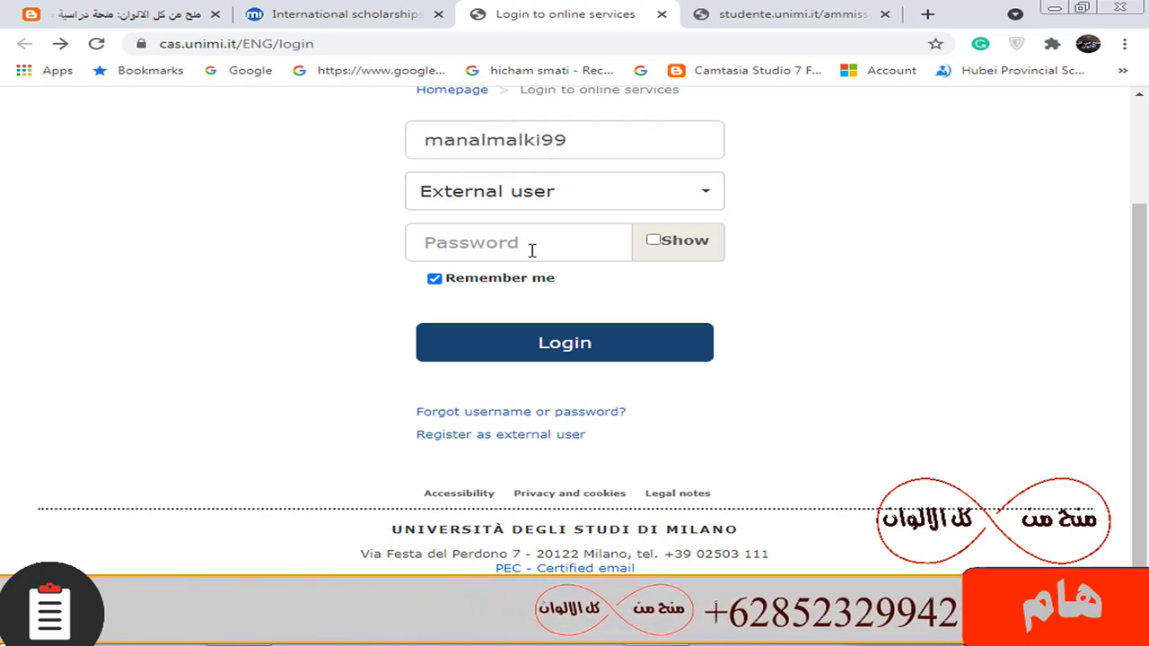
click(489, 191)
click(884, 216)
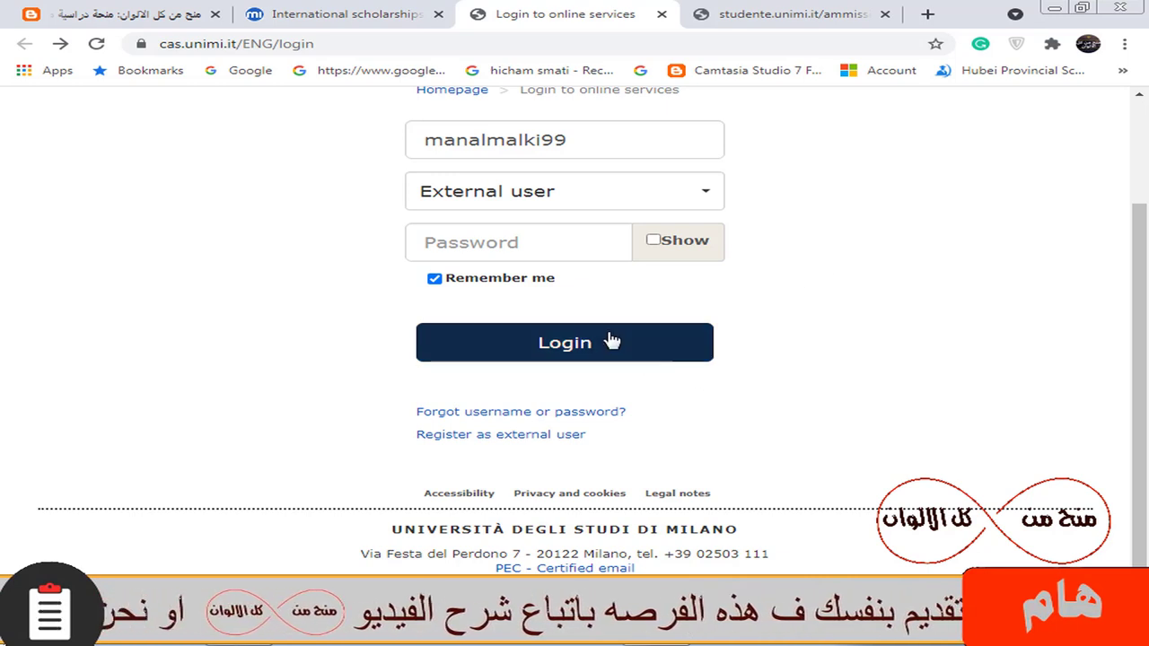
Switch to the open admissions application and advance through the personal data and the Foreign qualification category
click(756, 10)
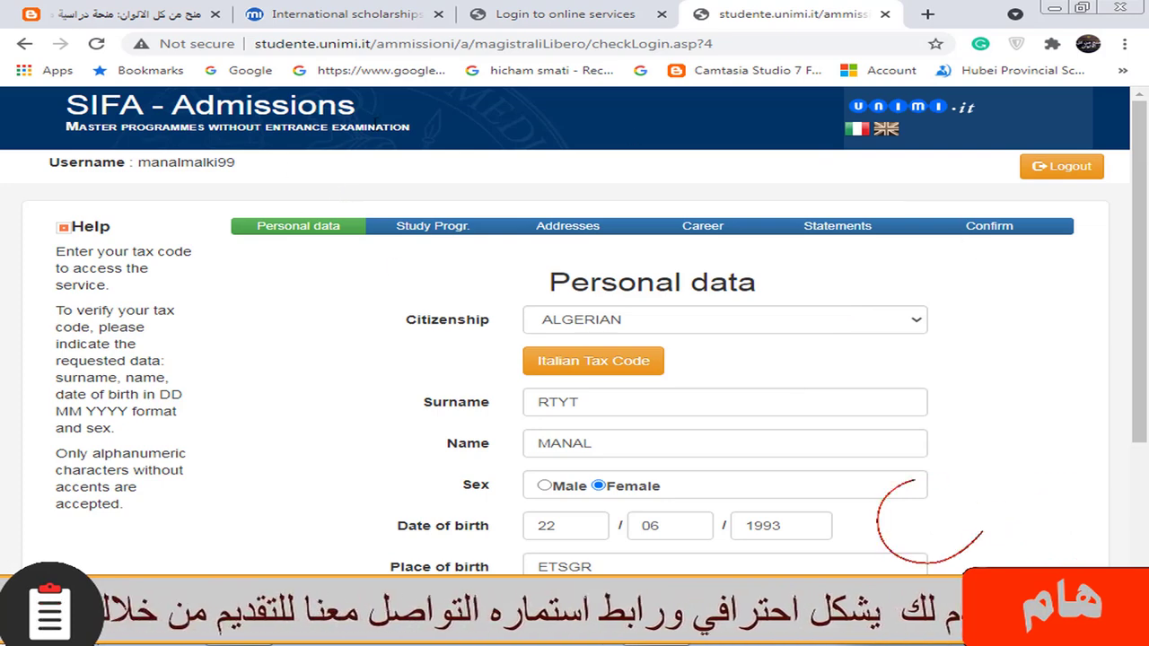
scroll(751, 248, down, 2)
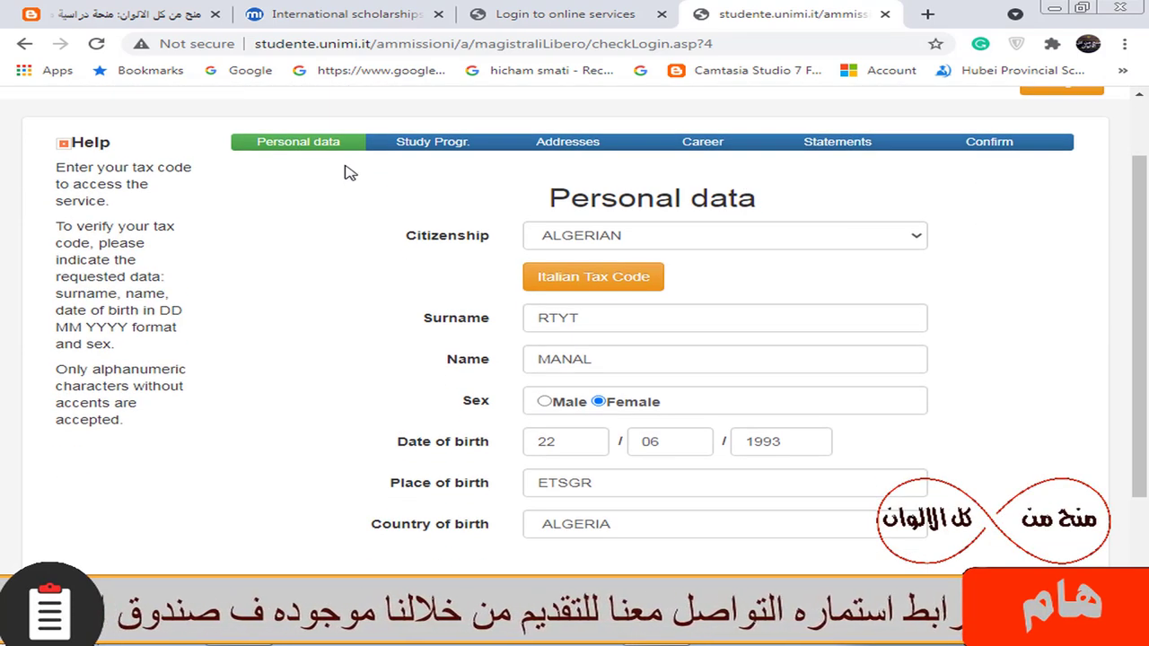
scroll(448, 234, up, 2)
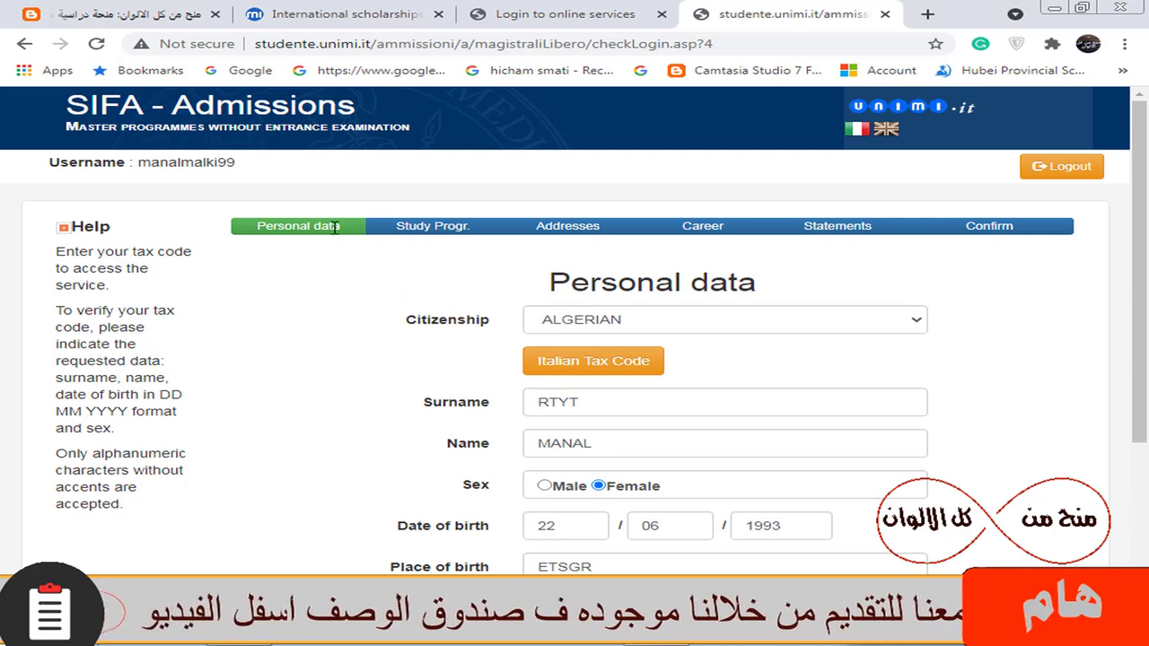
scroll(625, 285, down, 1)
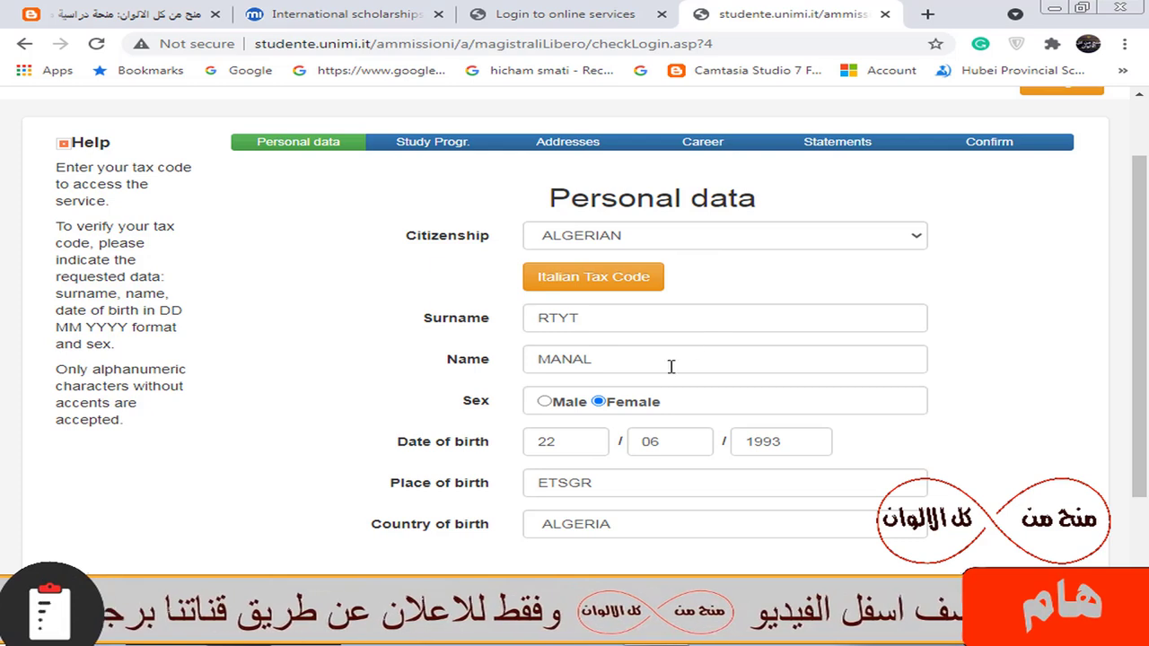
scroll(636, 427, down, 1)
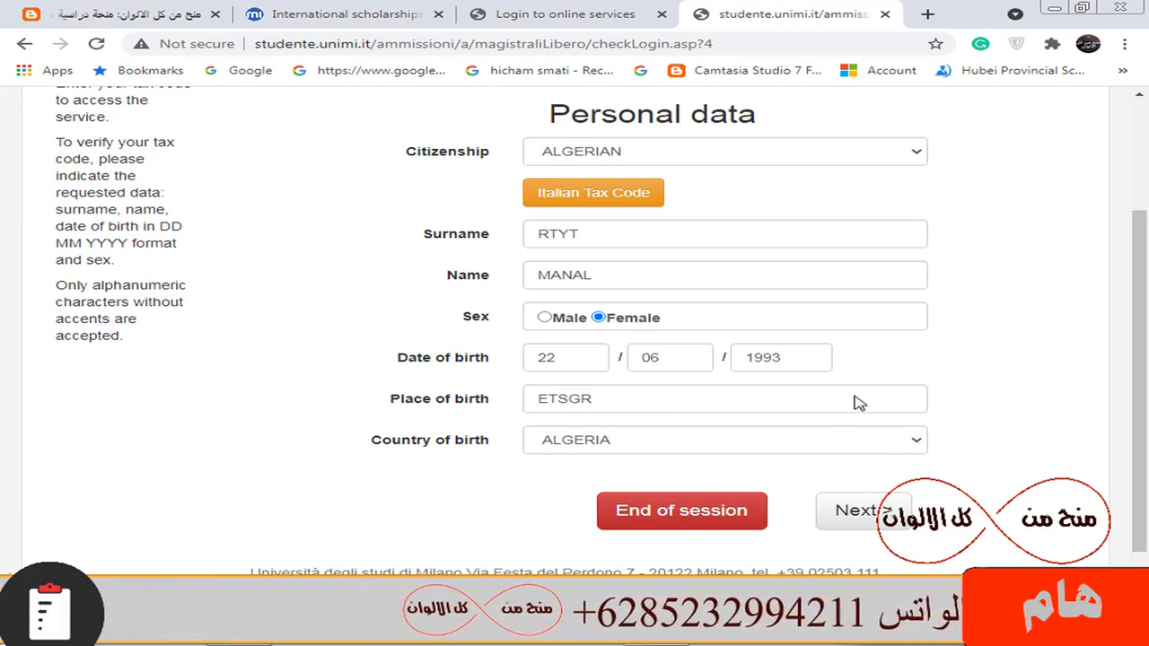
click(862, 518)
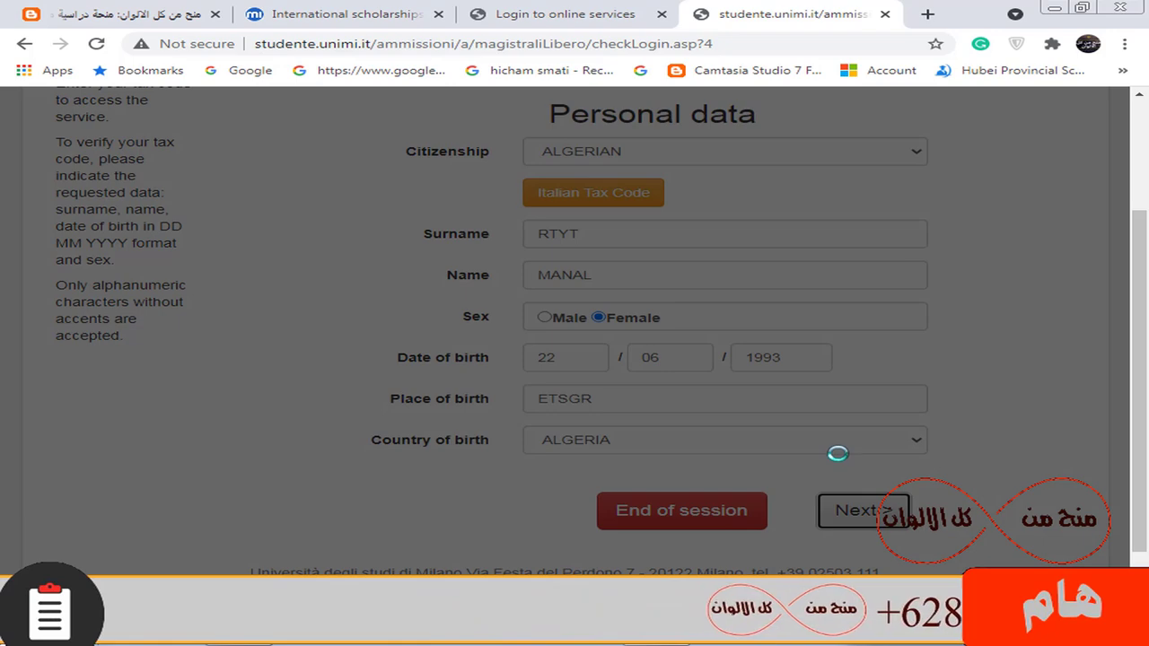
scroll(846, 454, up, 1)
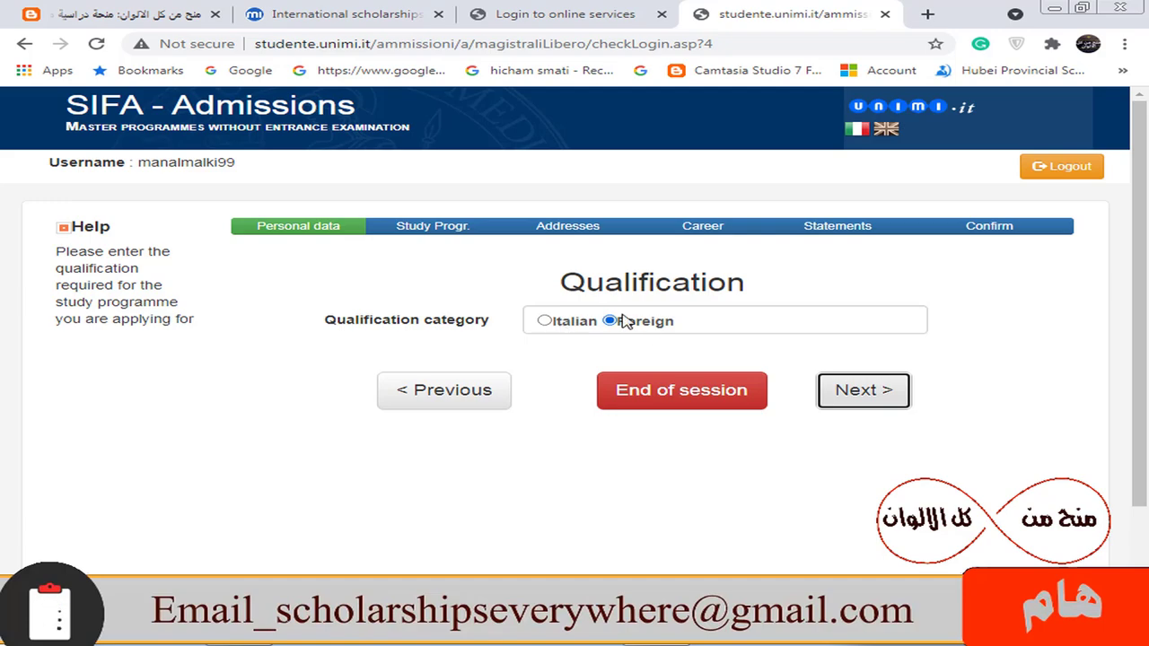
click(859, 396)
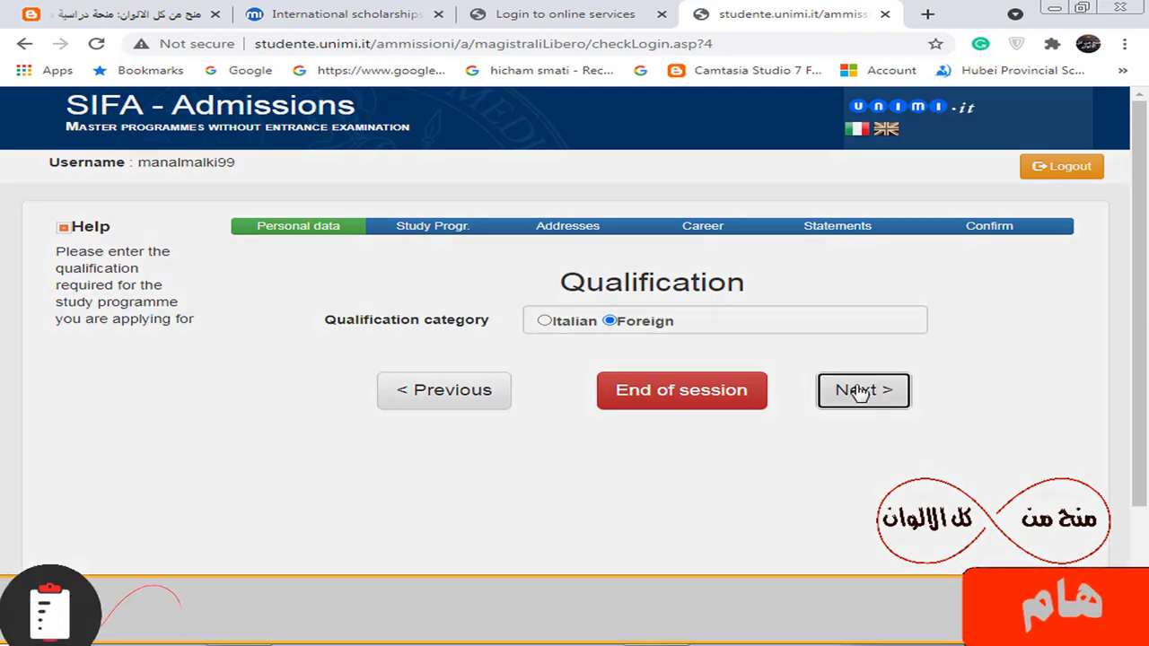
Examine the list of master's study programmes available for application
scroll(811, 377, down, 2)
scroll(810, 320, up, 1)
scroll(810, 321, up, 1)
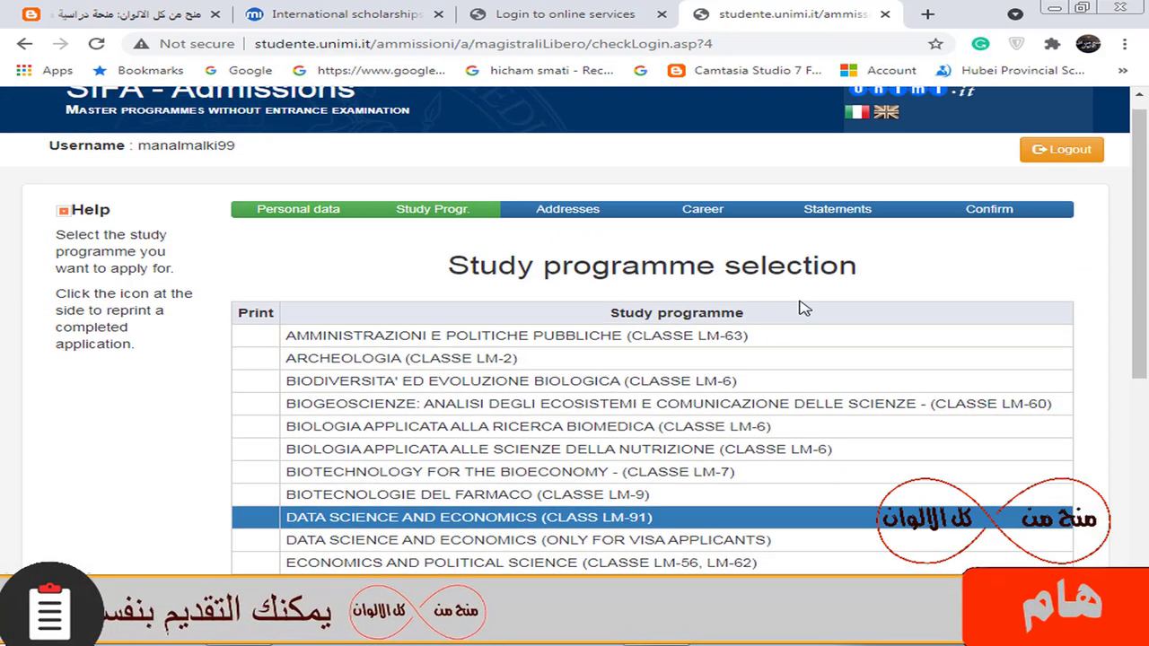
drag(1139, 331, 1147, 382)
scroll(1147, 381, down, 2)
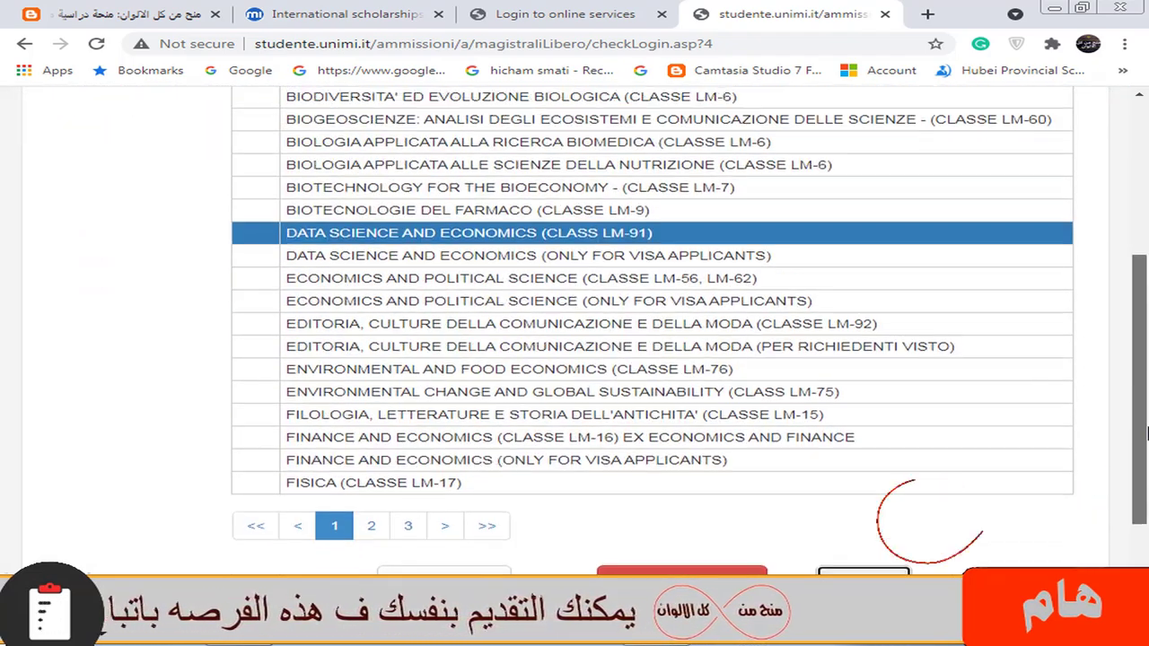
scroll(1131, 296, up, 3)
scroll(880, 485, down, 4)
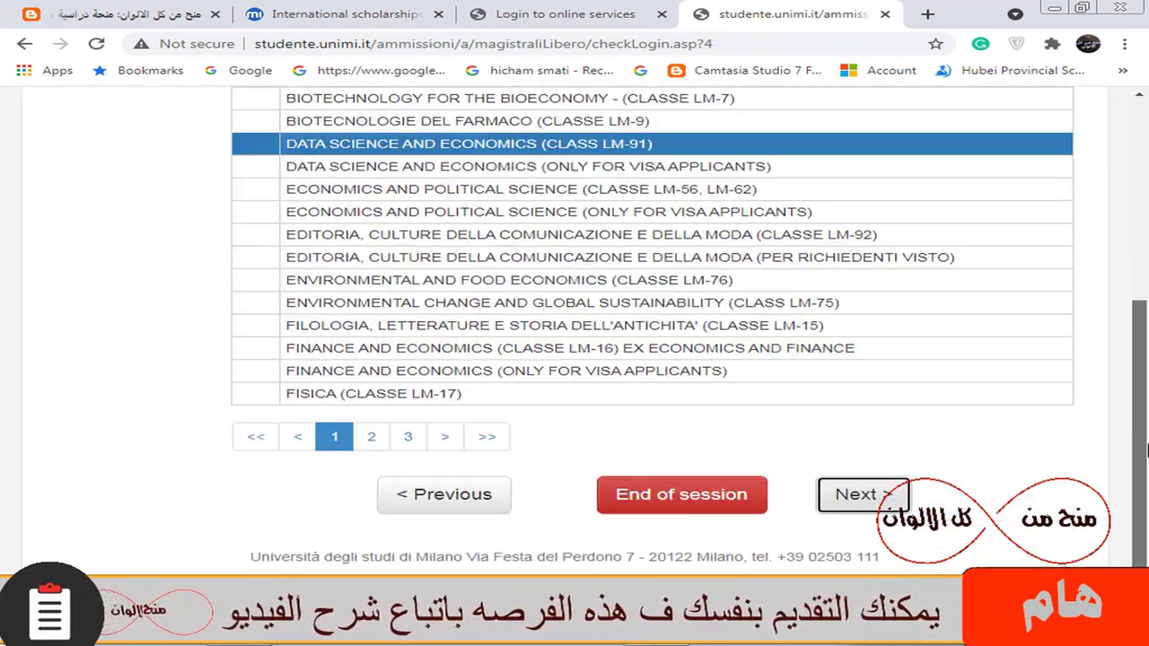
scroll(902, 471, up, 3)
scroll(892, 471, down, 2)
scroll(891, 470, up, 2)
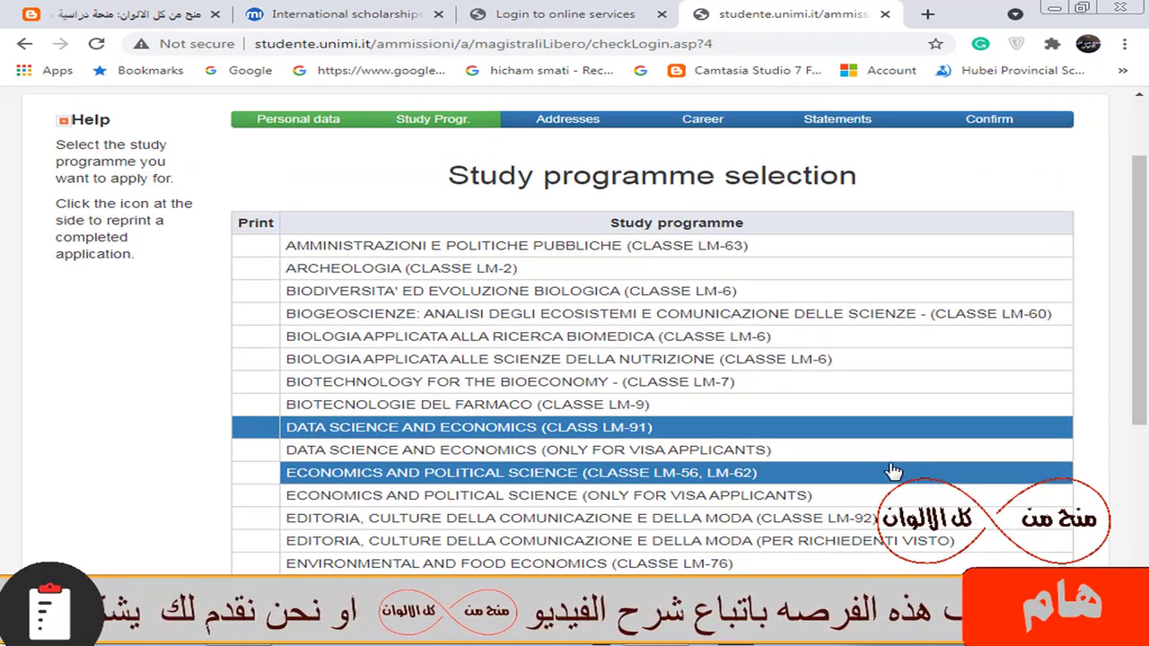
scroll(889, 470, down, 2)
scroll(815, 443, up, 3)
scroll(673, 412, down, 1)
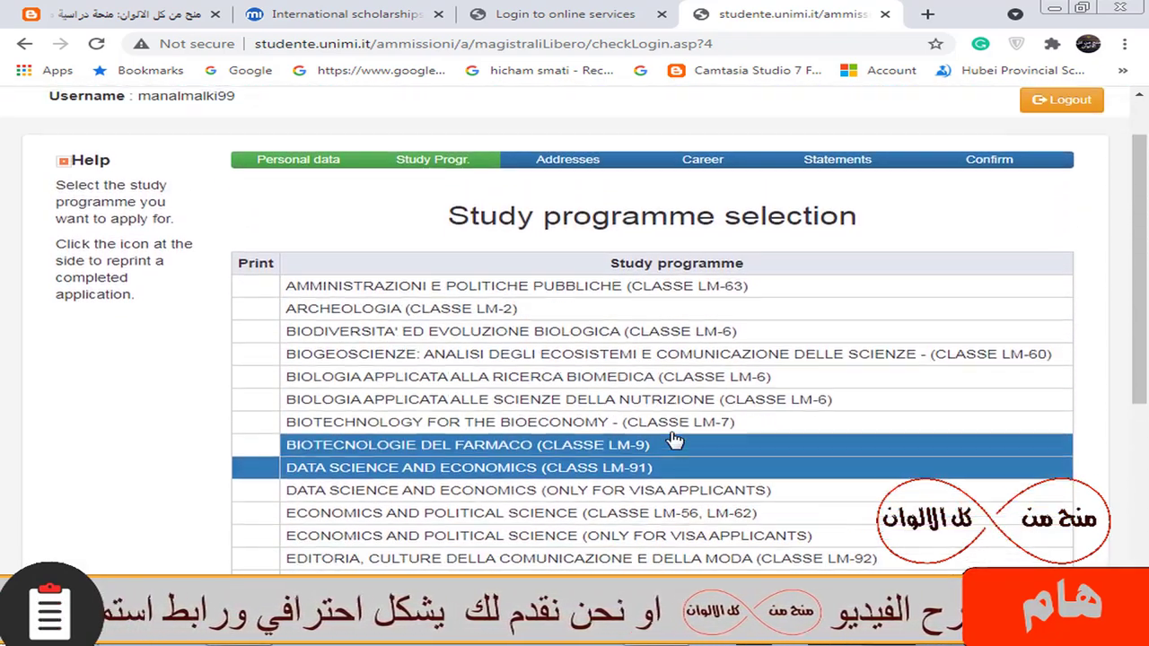
scroll(674, 441, up, 2)
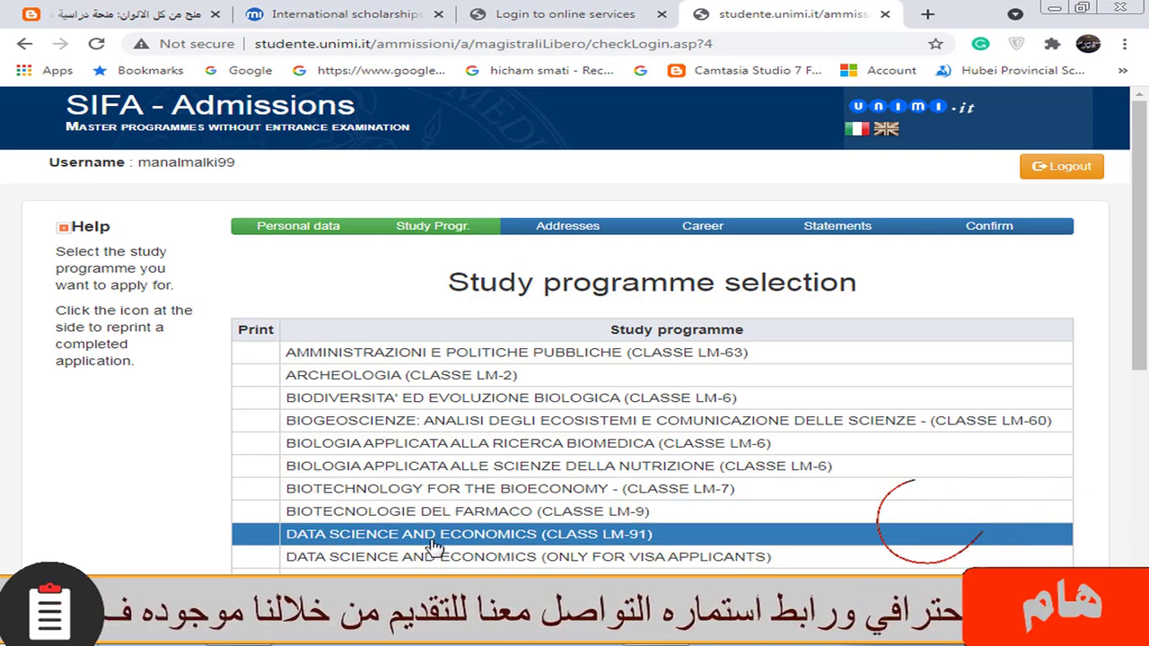
Choose DATA SCIENCE AND ECONOMICS (CLASS LM-91) as the study programme and proceed to the addresses
click(516, 535)
scroll(516, 535, down, 5)
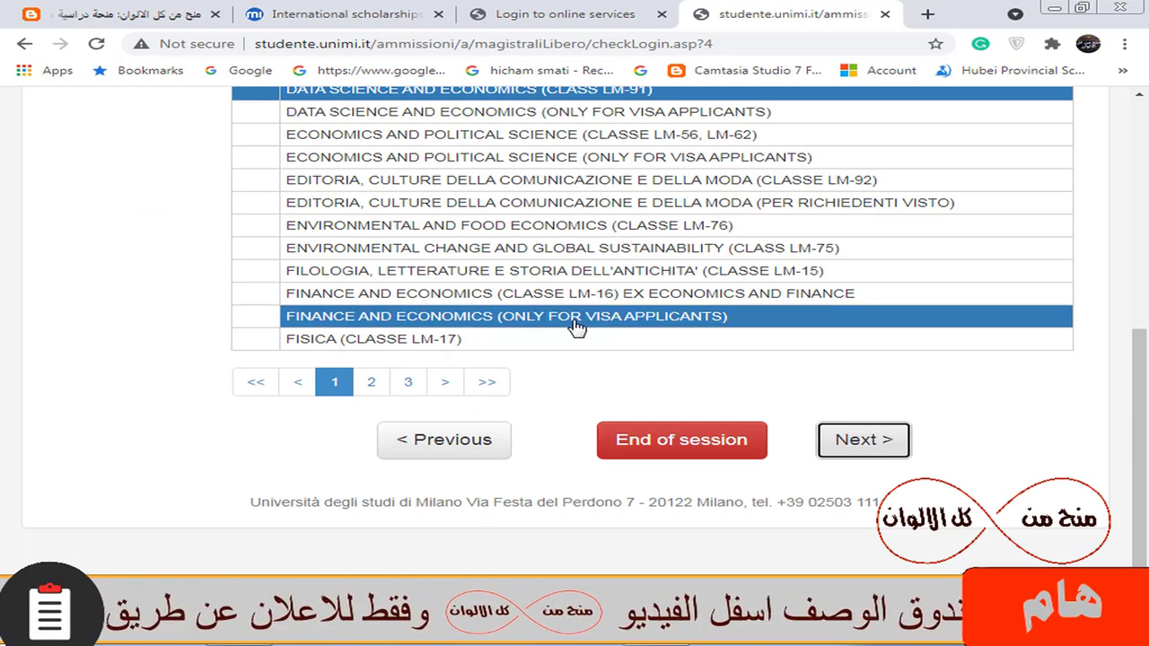
click(857, 442)
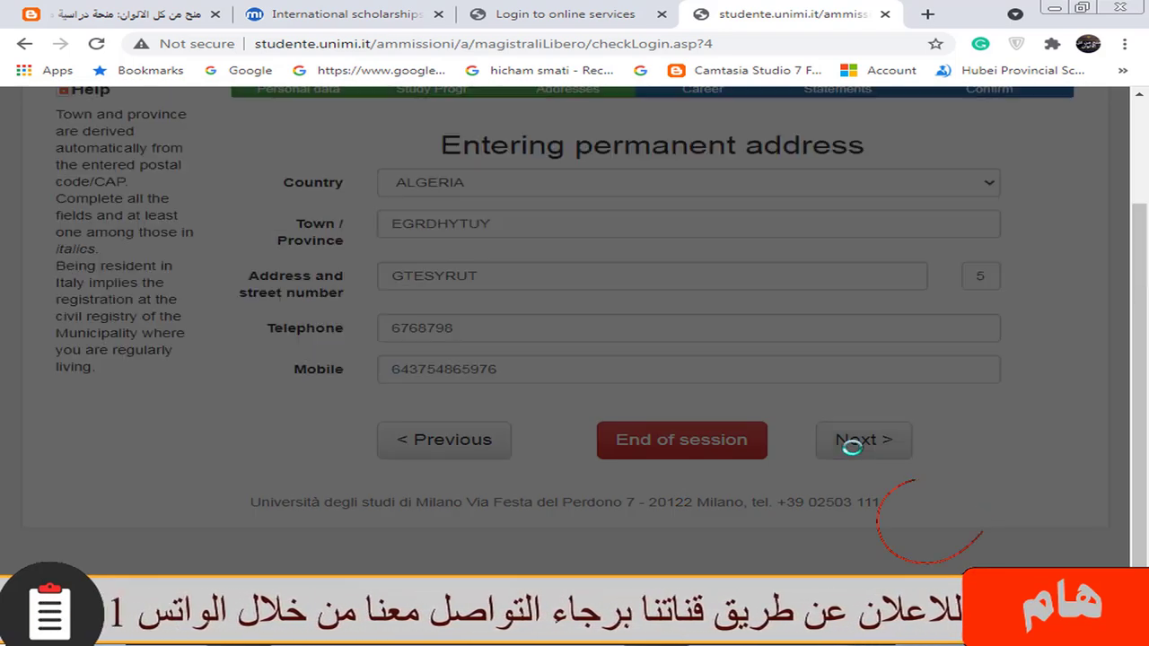
Review the permanent and current addresses as filled in and proceed to the student career state
scroll(852, 440, up, 2)
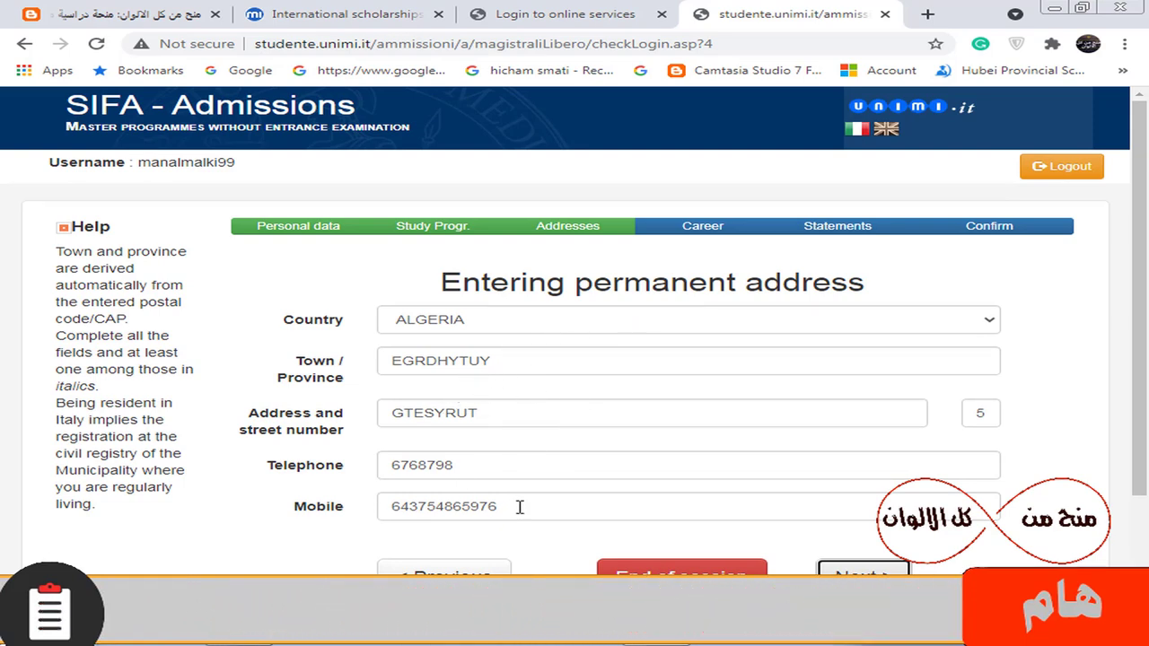
scroll(548, 501, down, 2)
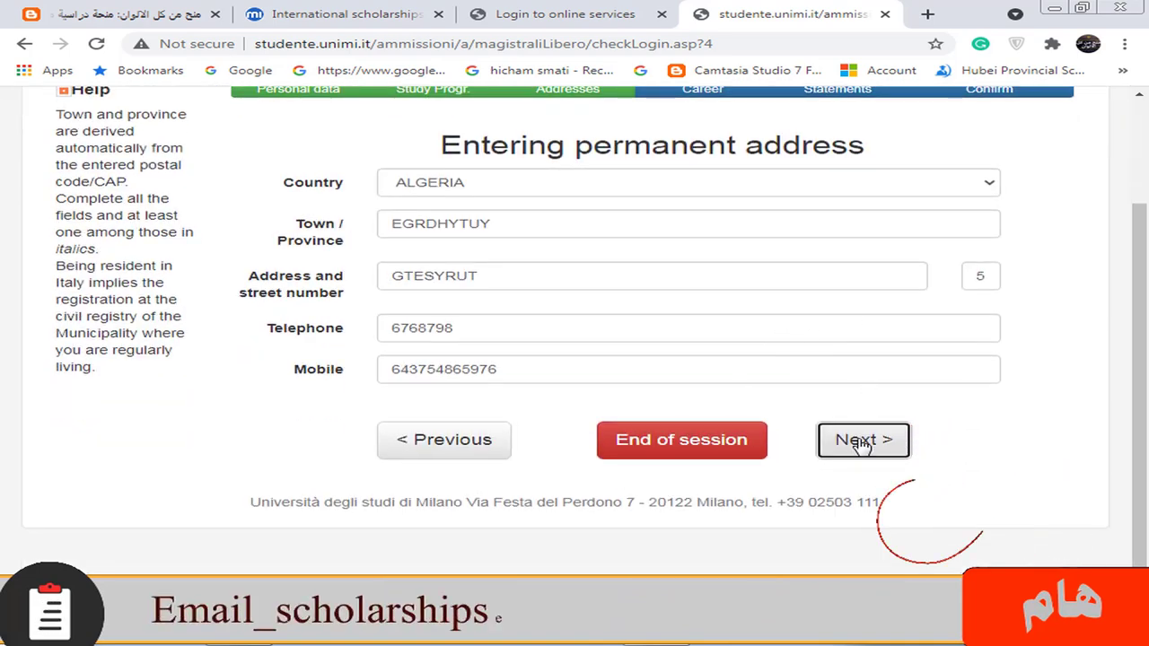
click(859, 444)
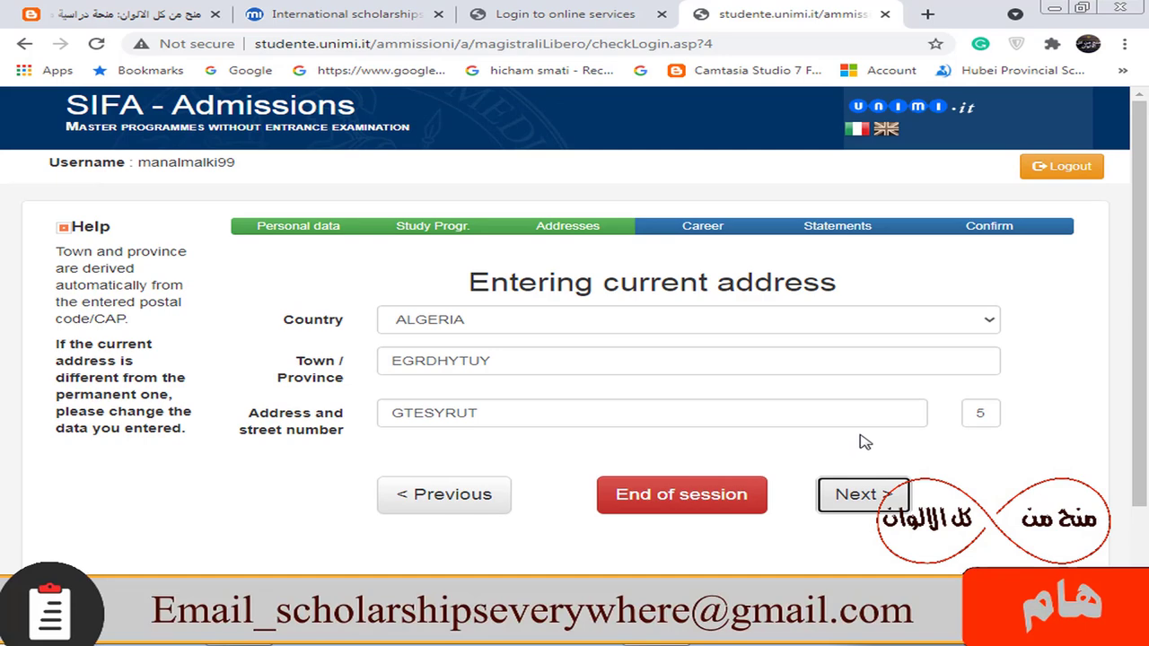
click(859, 494)
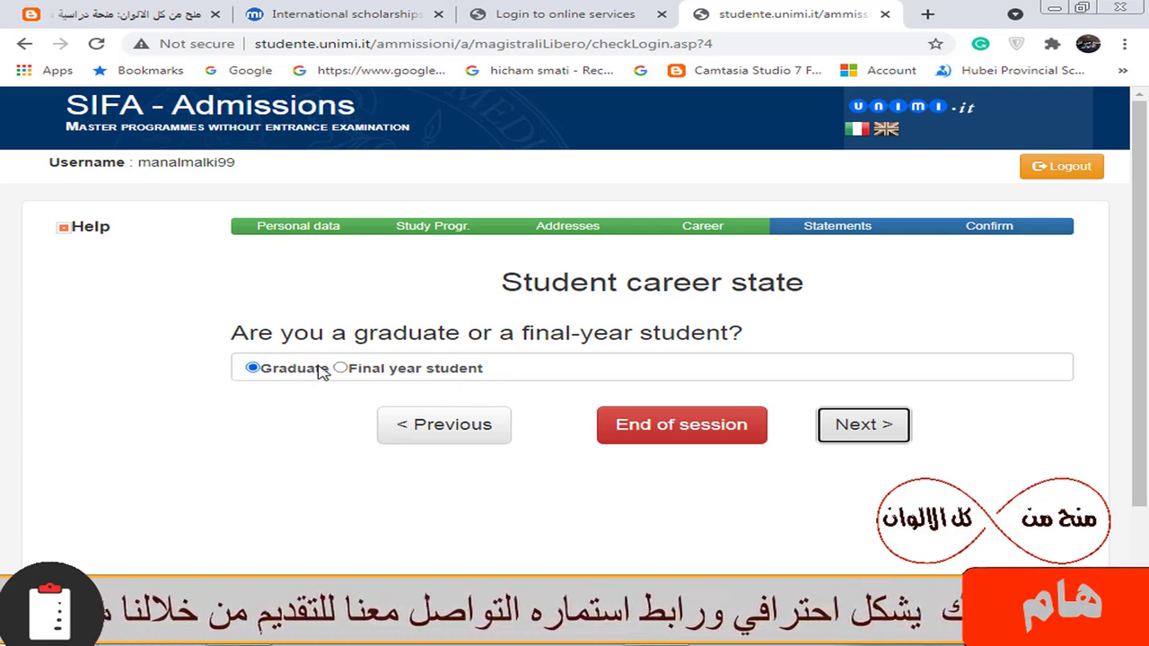
Proceed with Graduate as the student career state and view the identity document types offered in the declarations
click(853, 424)
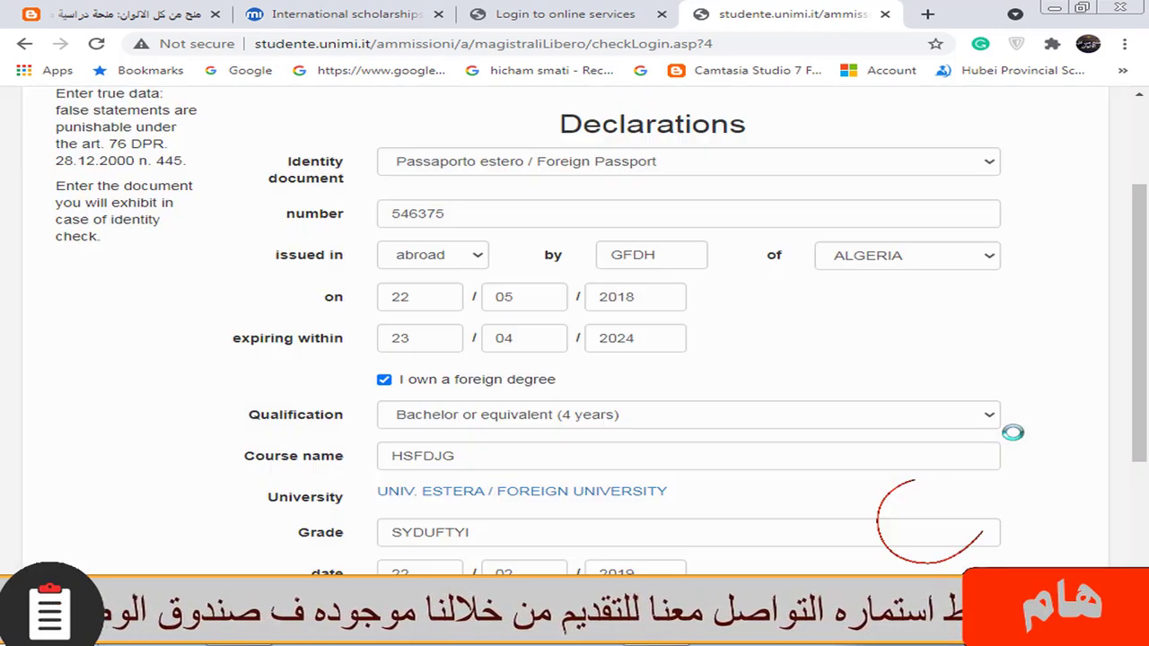
scroll(855, 371, up, 1)
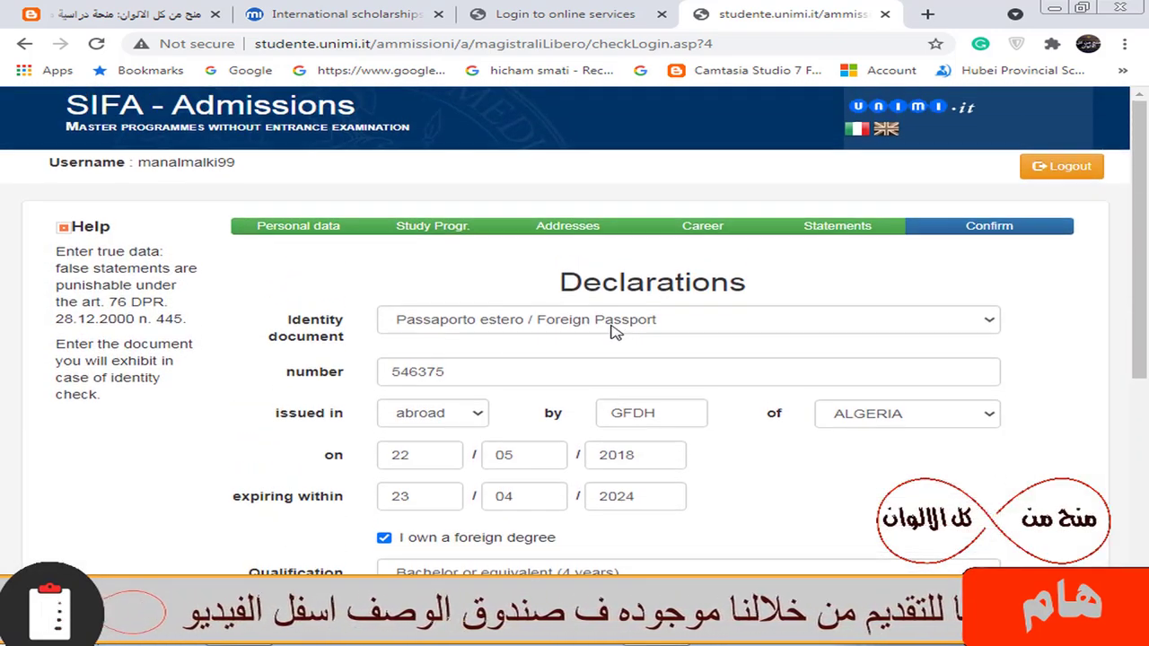
click(592, 320)
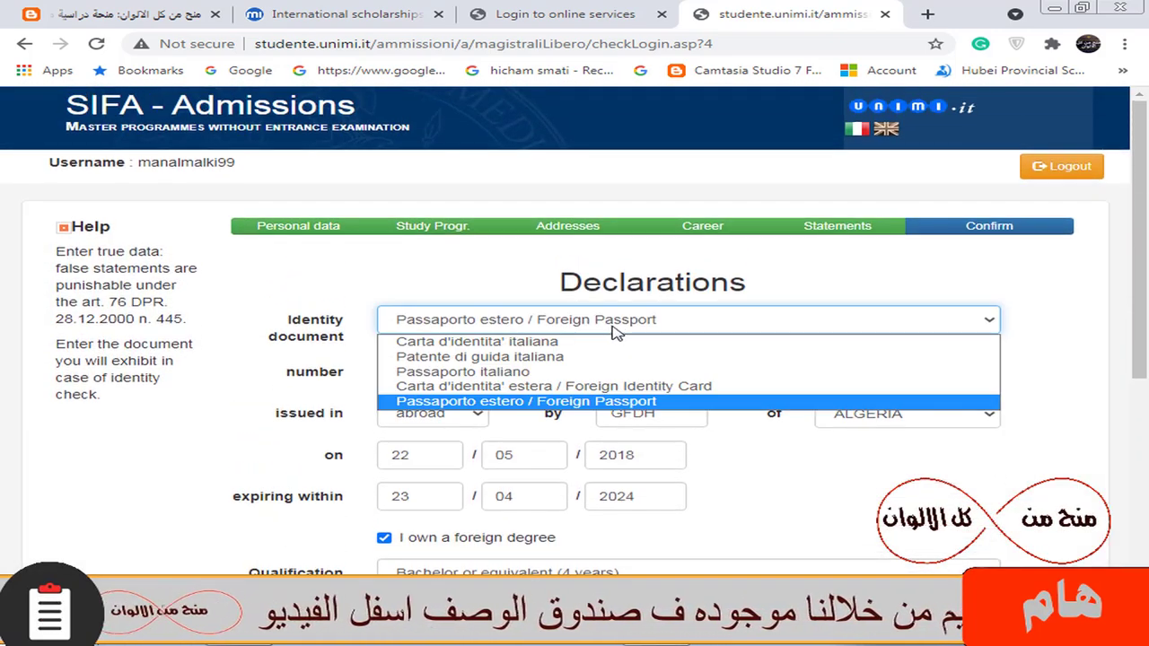
click(1059, 365)
Review the passport and foreign degree declarations as filled in and proceed to the documentation upload
scroll(581, 397, down, 2)
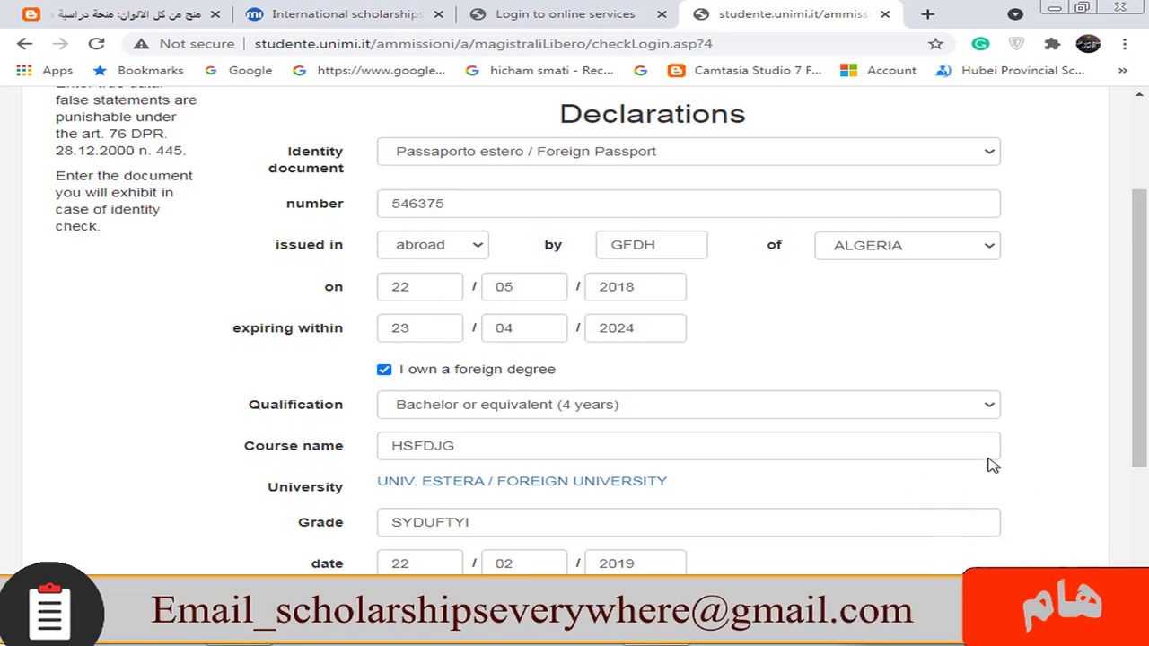
scroll(990, 464, down, 1)
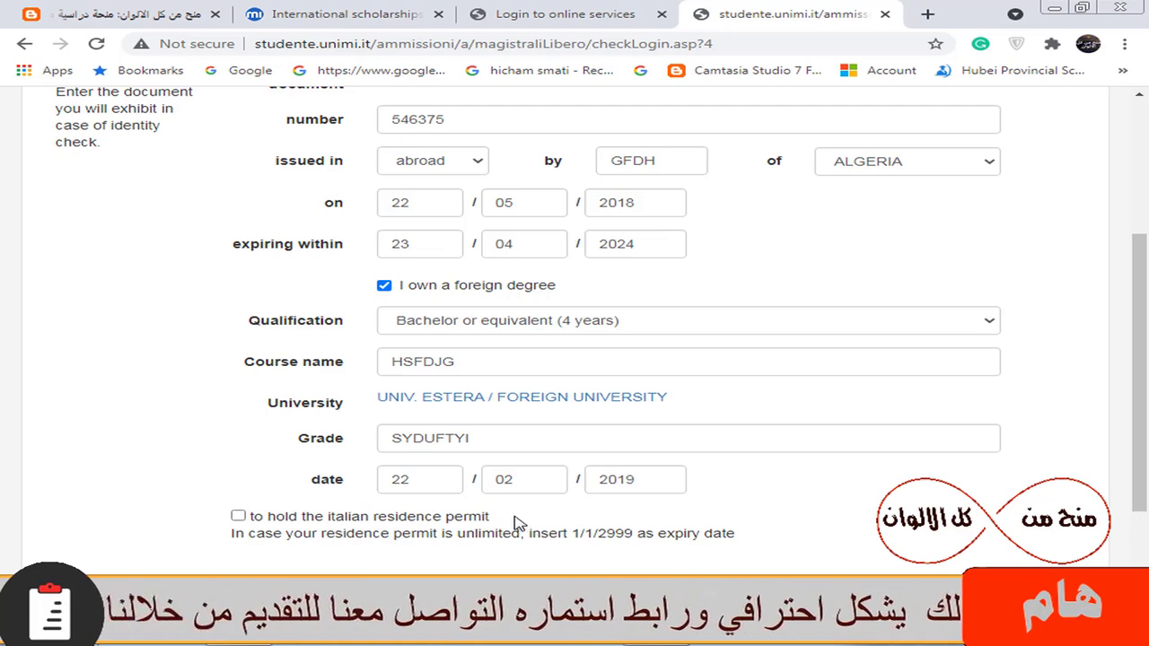
scroll(517, 523, down, 3)
click(875, 448)
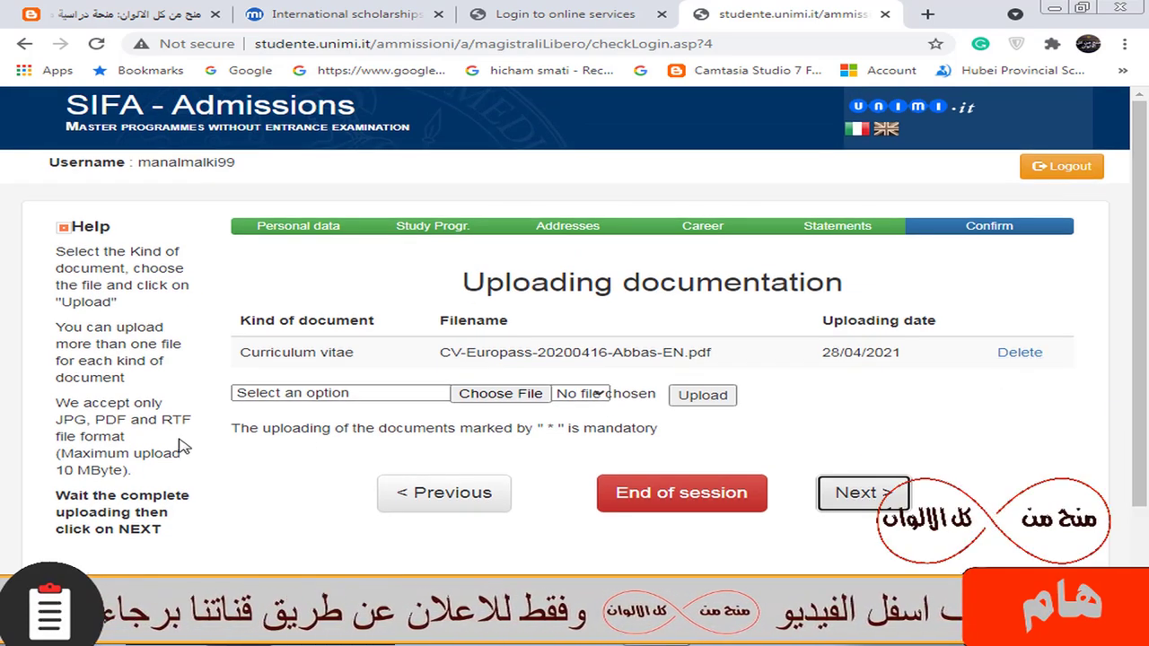
View the kinds of document that can be uploaded with the application, without choosing one
click(306, 392)
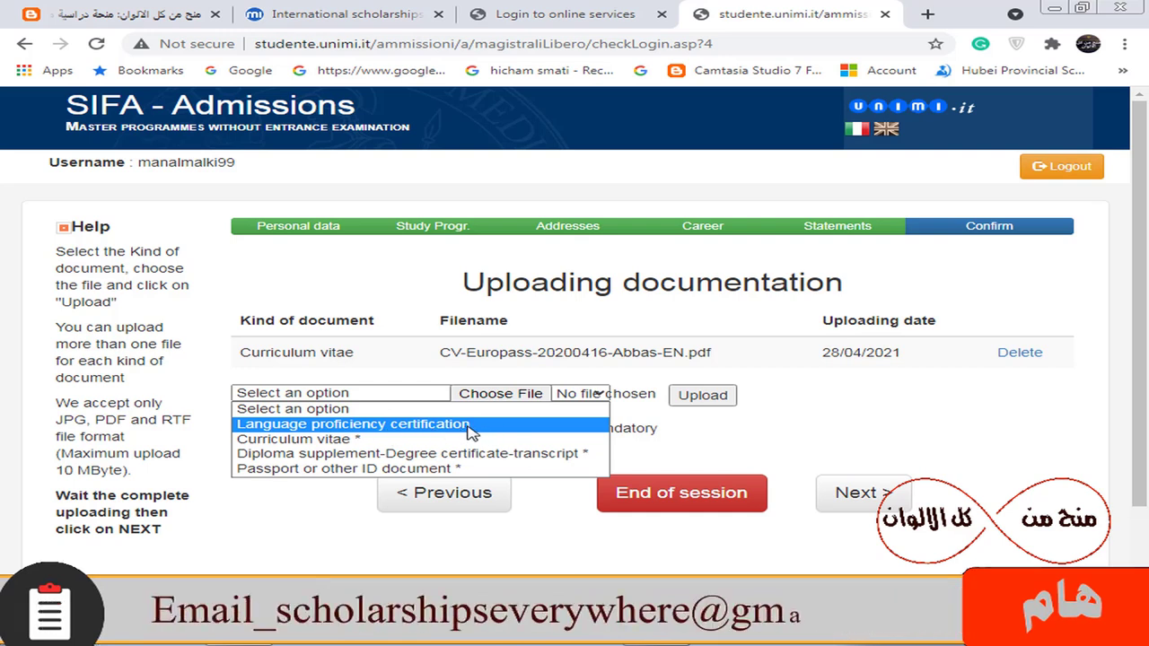
click(1030, 456)
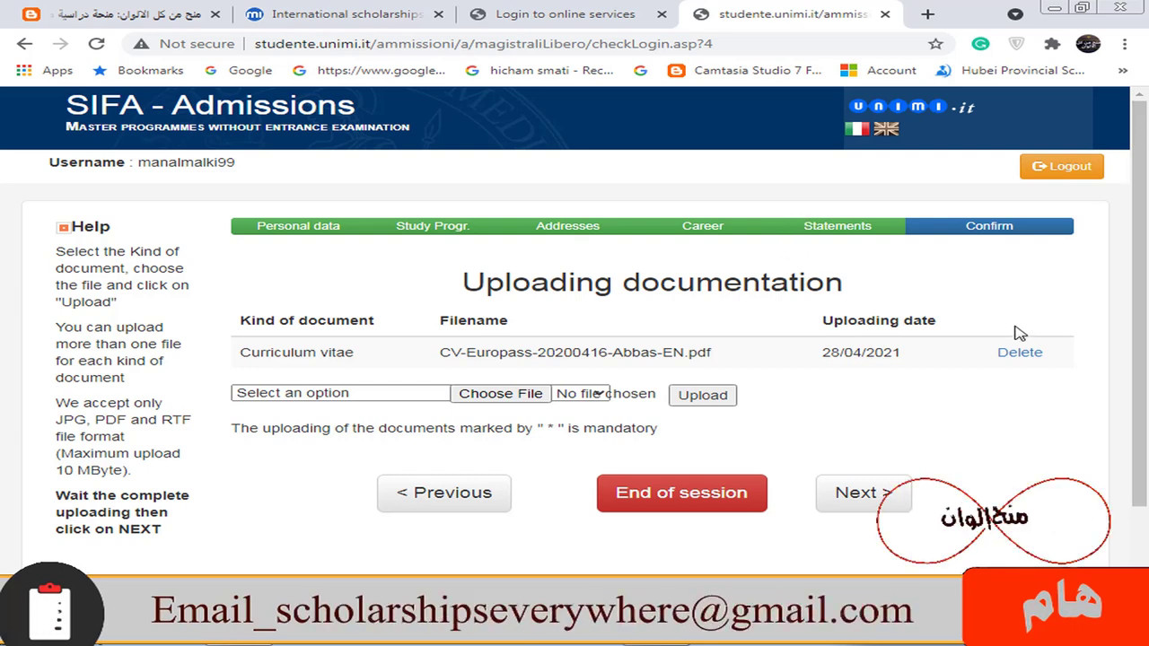
Switch to the scholarship blog post and review its deadline, benefits, available specialisations and application links
click(137, 9)
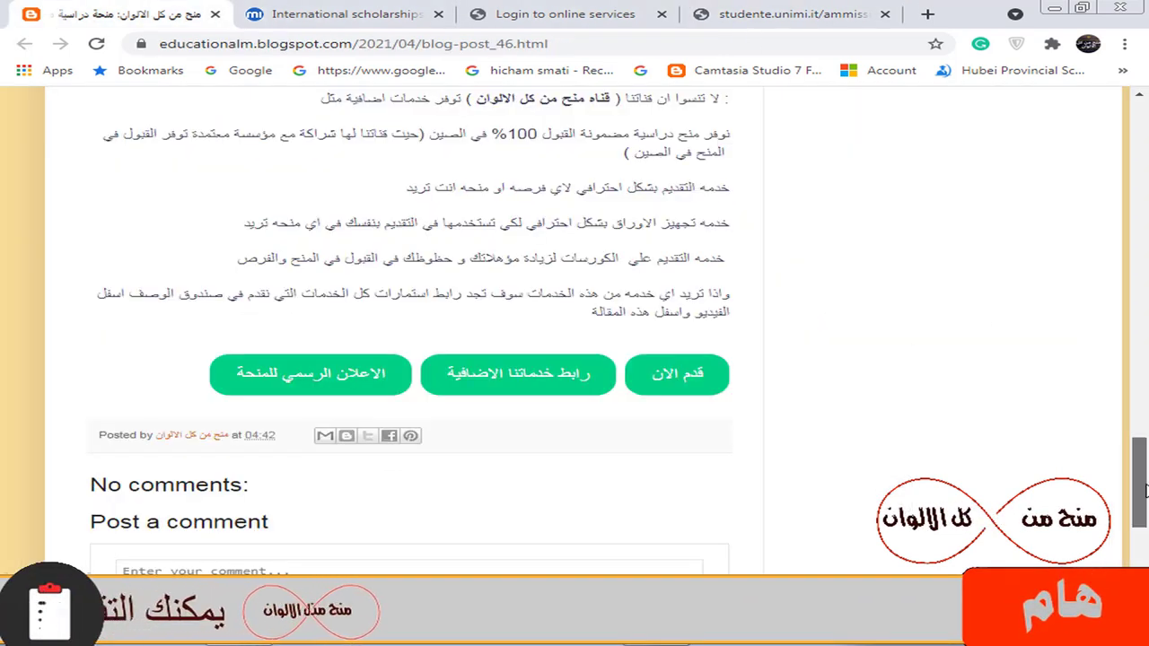
scroll(677, 415, up, 2)
scroll(694, 401, up, 4)
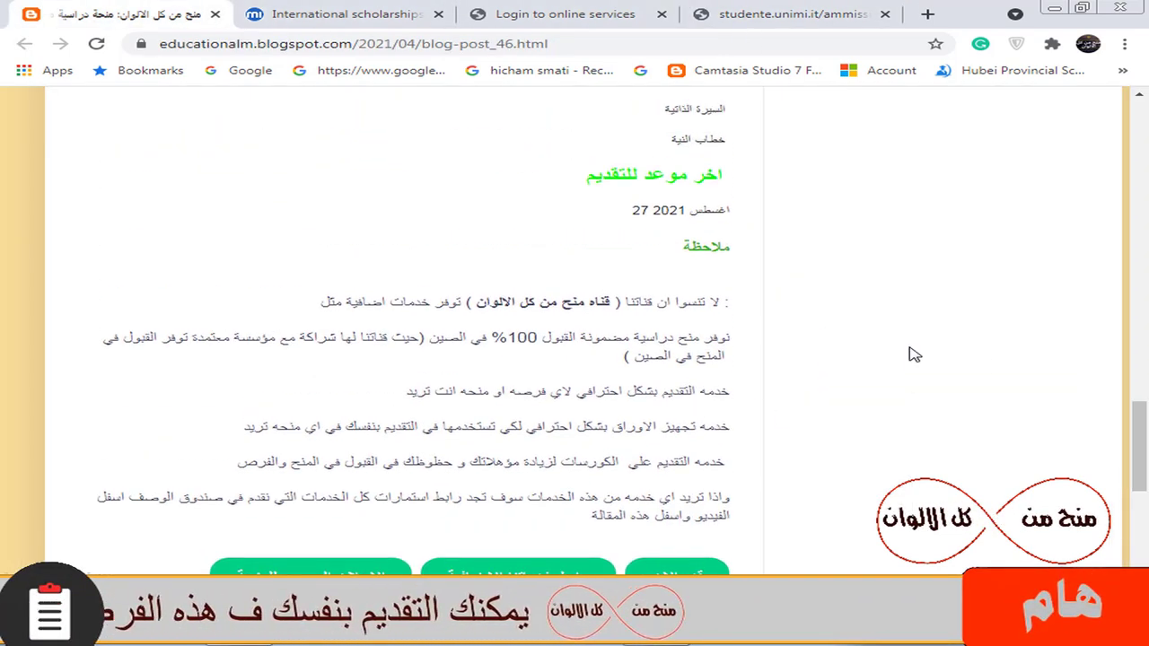
scroll(702, 277, up, 6)
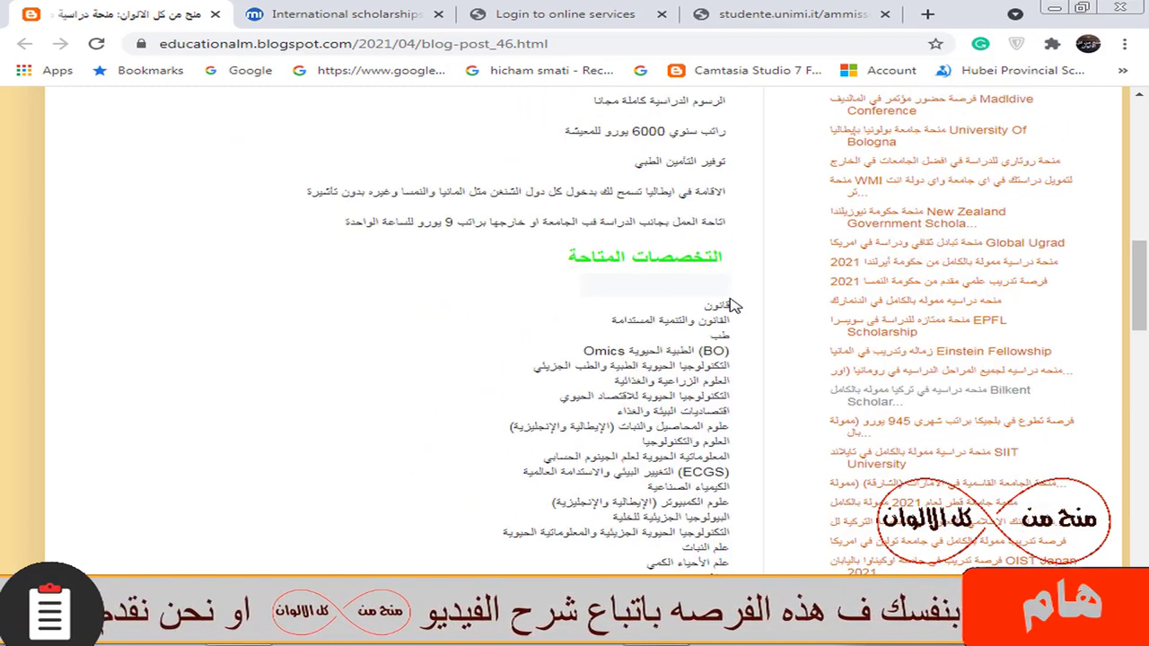
drag(1142, 290, 1143, 493)
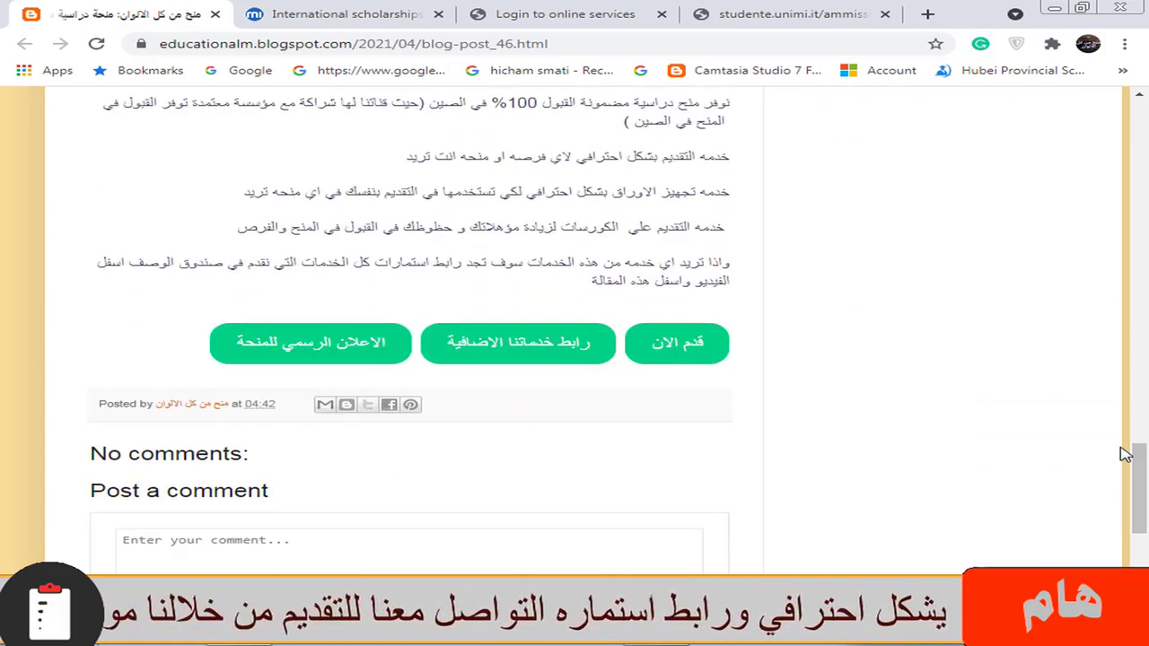